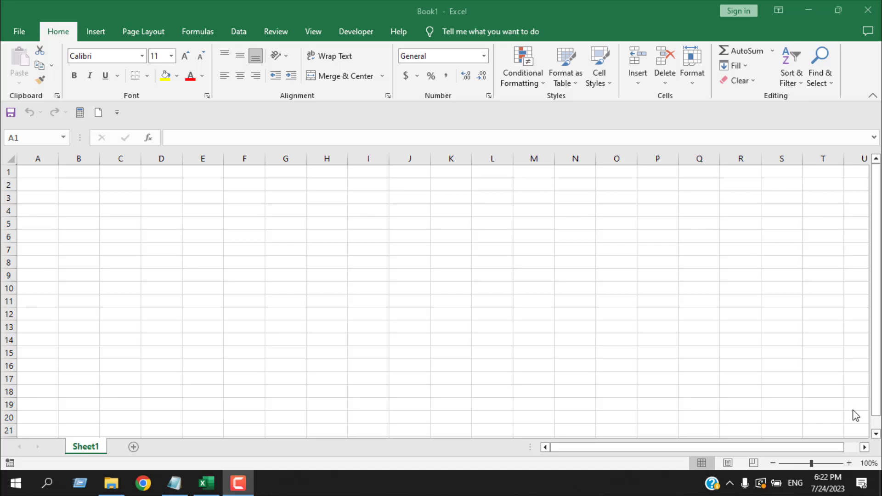
- Scroll through the folder's files in File Explorer, then minimize it to return to Book1
click(110, 483)
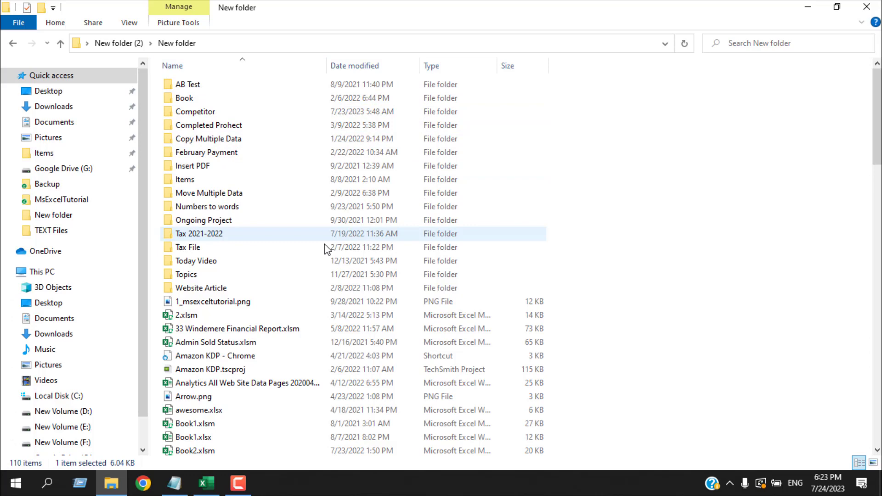
scroll(274, 394, down, 8)
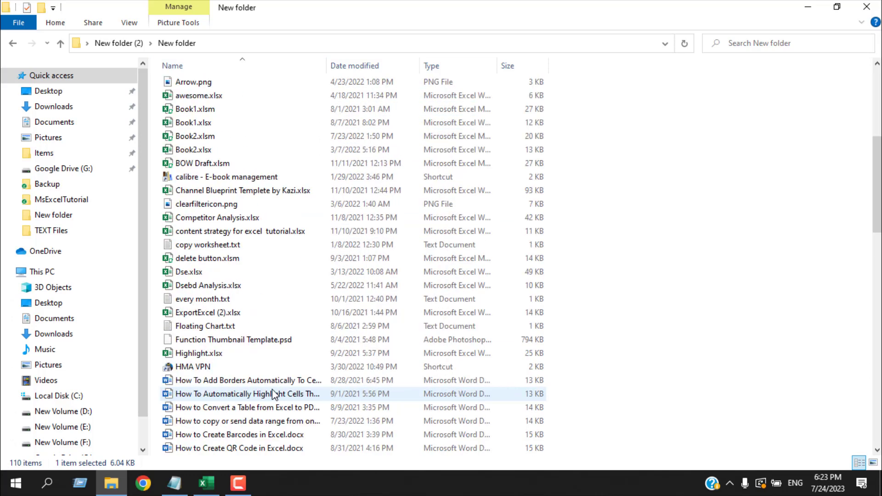
scroll(274, 393, down, 5)
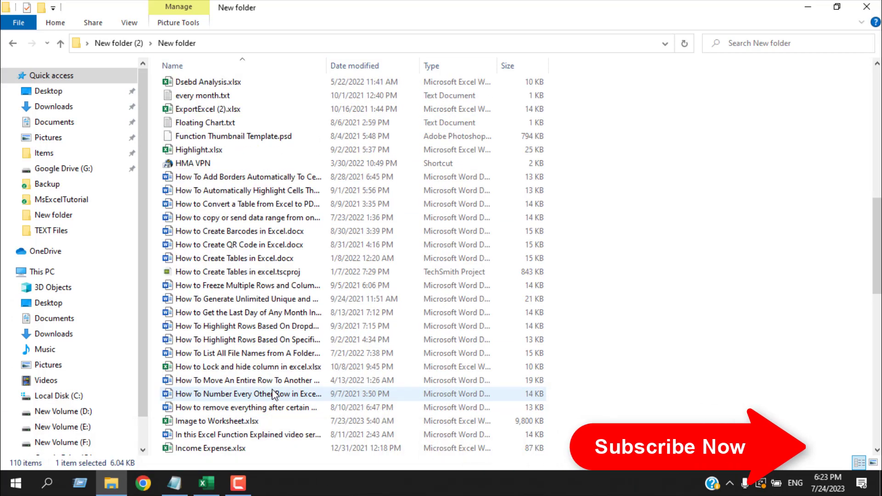
click(807, 7)
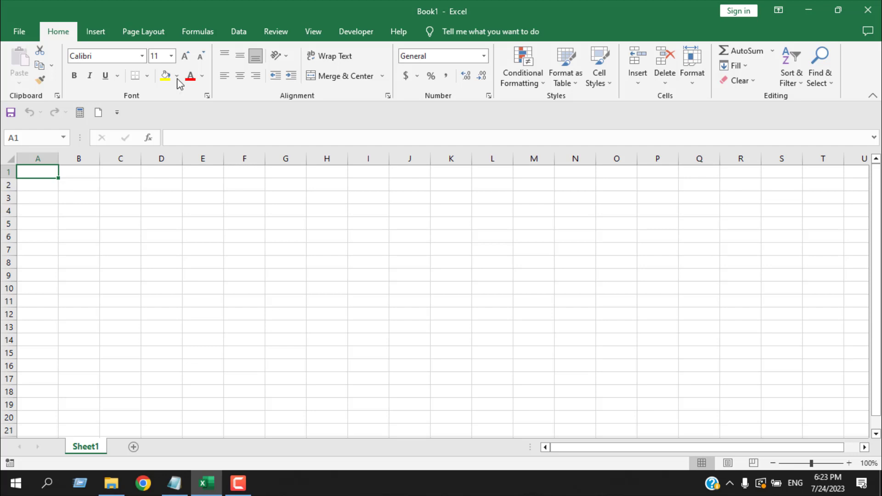
- Create a From Folder query on Desktop's New folder (2) to preview its files
click(245, 36)
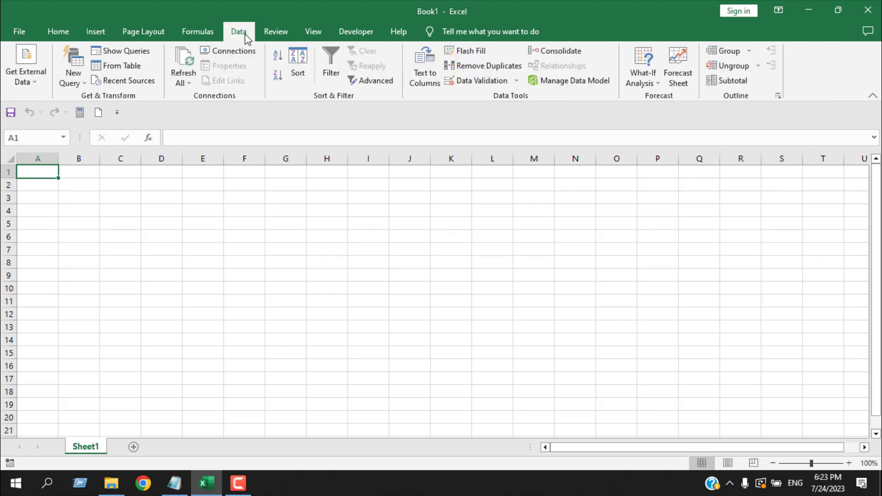
click(76, 84)
mouse_move(129, 117)
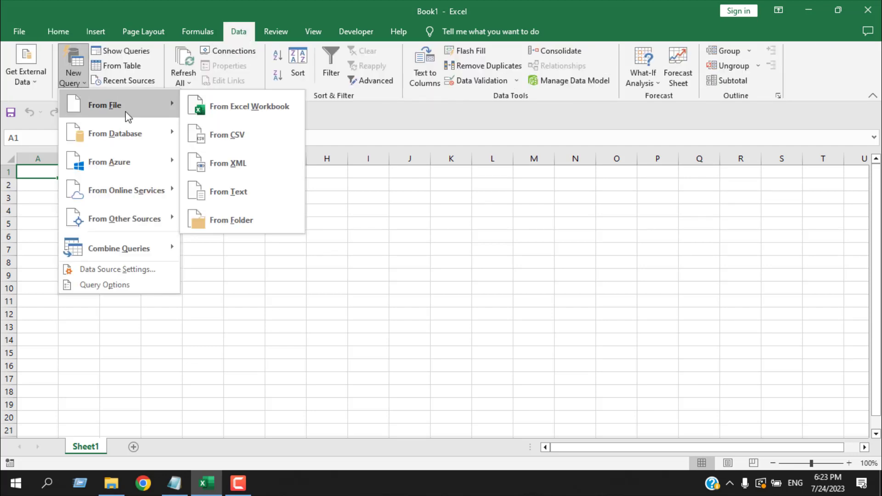
click(243, 220)
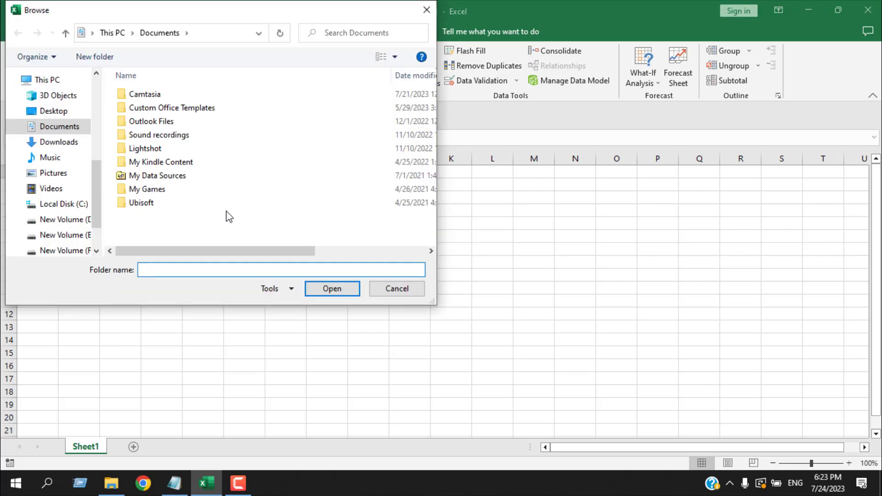
click(54, 111)
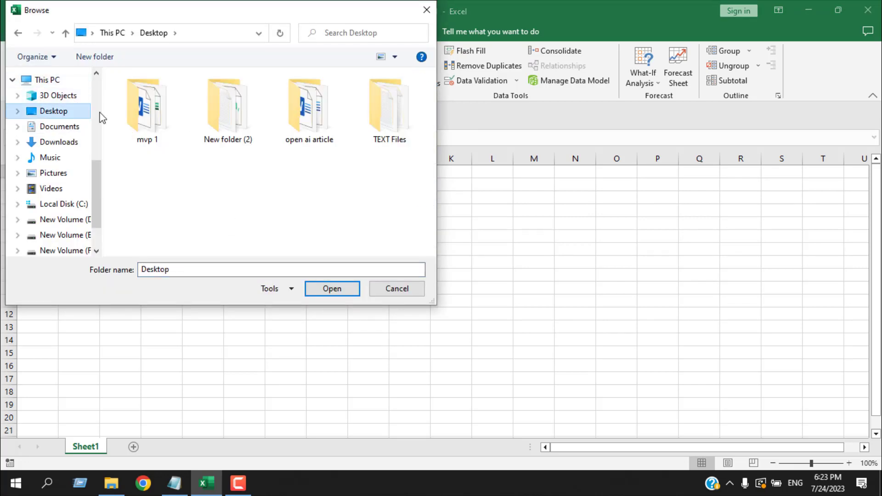
click(245, 121)
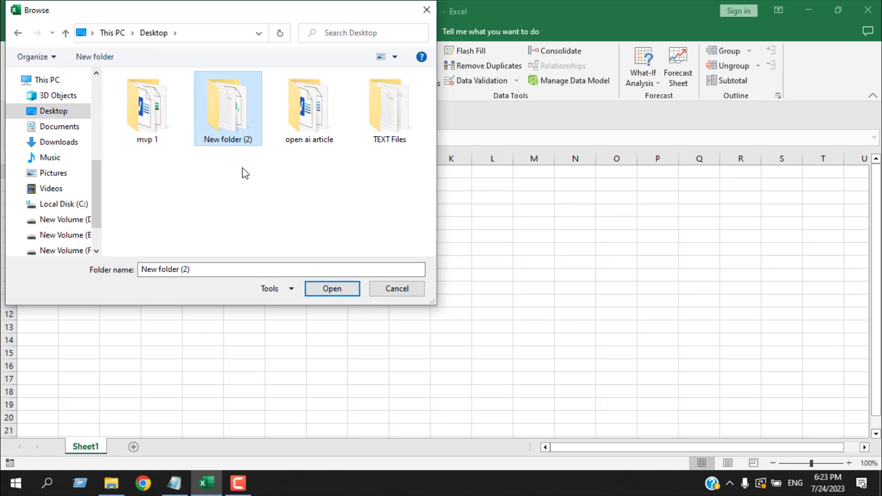
click(331, 293)
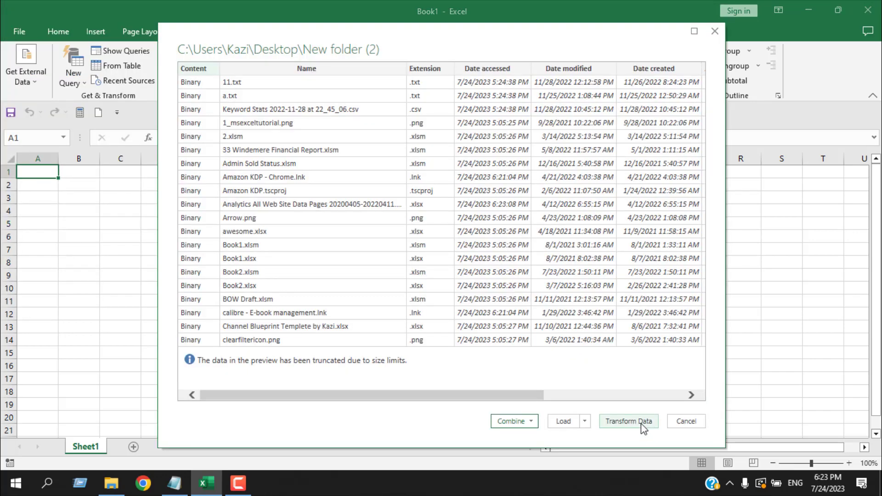
- Remove the Extension, date and Attributes columns so only Name and Folder Path remain
click(628, 422)
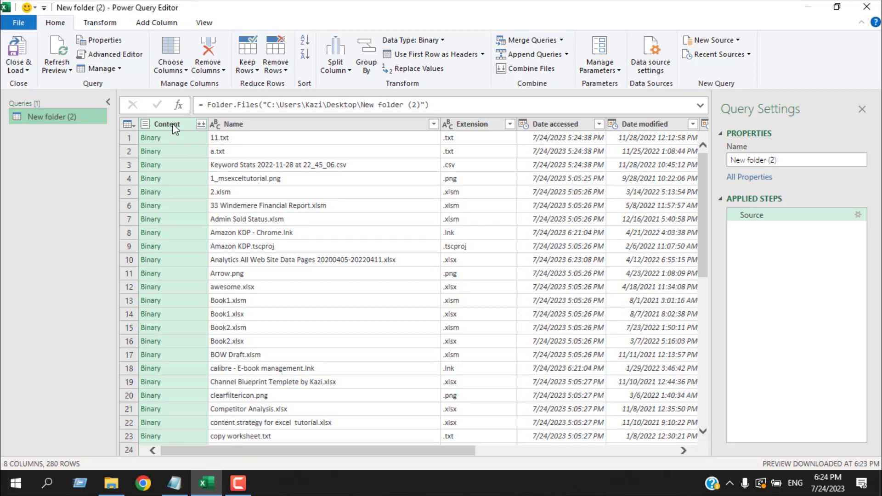
ctrl+click(470, 124)
ctrl+click(544, 124)
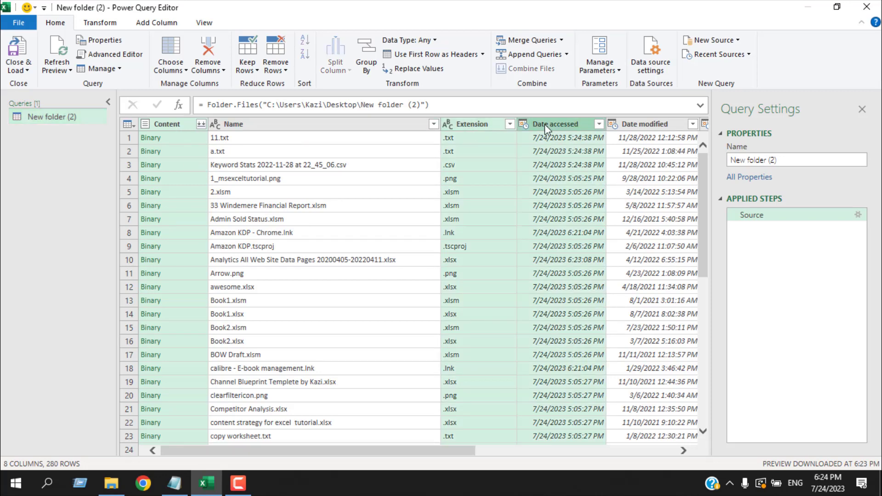
ctrl+click(644, 125)
scroll(398, 133, right, 5)
ctrl+click(398, 129)
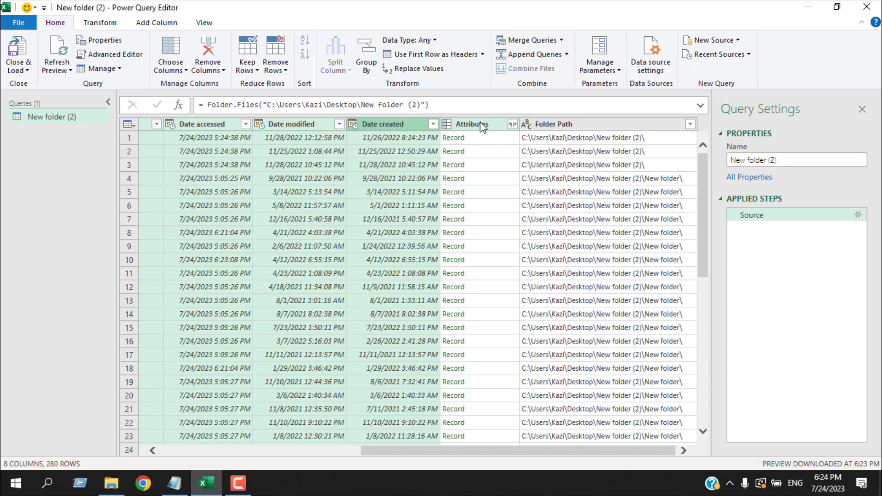
ctrl+click(481, 122)
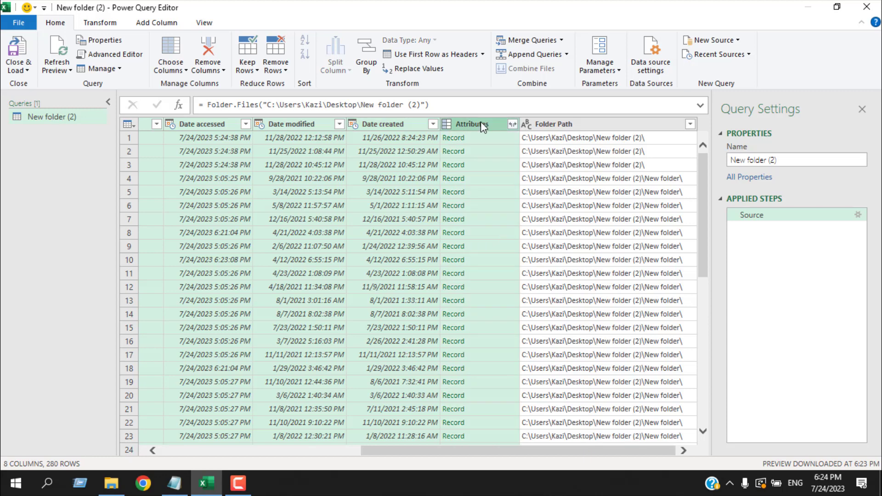
click(214, 46)
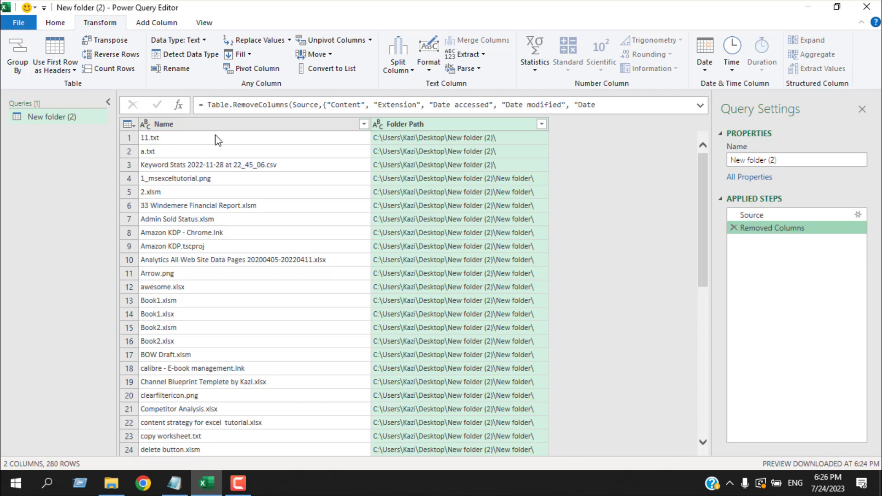
- Add a Custom column with formula [Name], then select the Folder Path and Custom columns
click(140, 23)
click(64, 66)
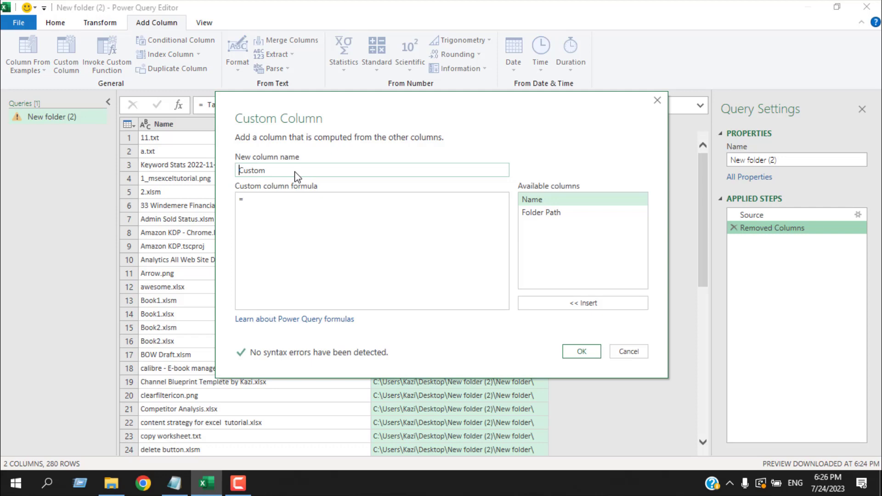
click(537, 200)
click(589, 303)
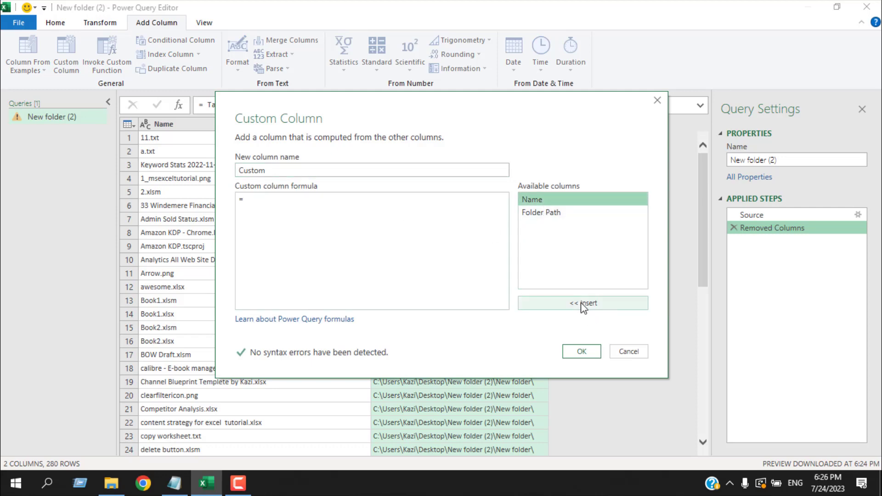
click(580, 352)
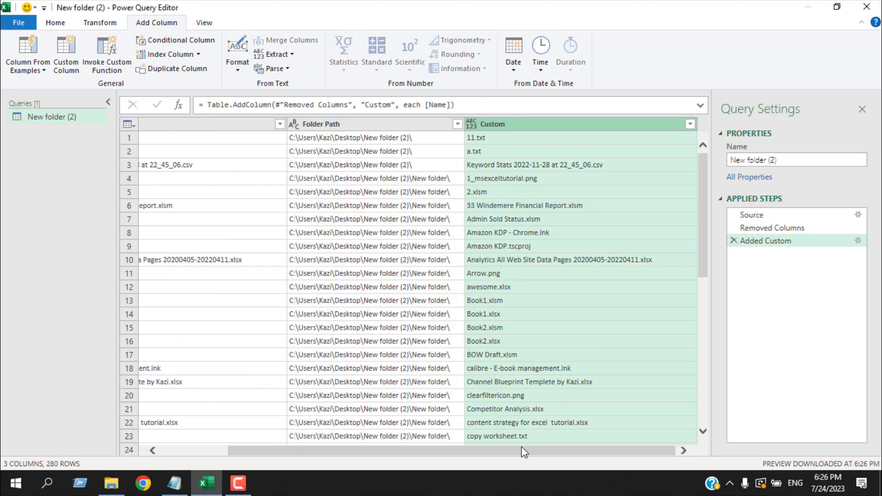
mouse_move(361, 452)
mouse_down()
mouse_move(289, 459)
mouse_move(353, 455)
mouse_up()
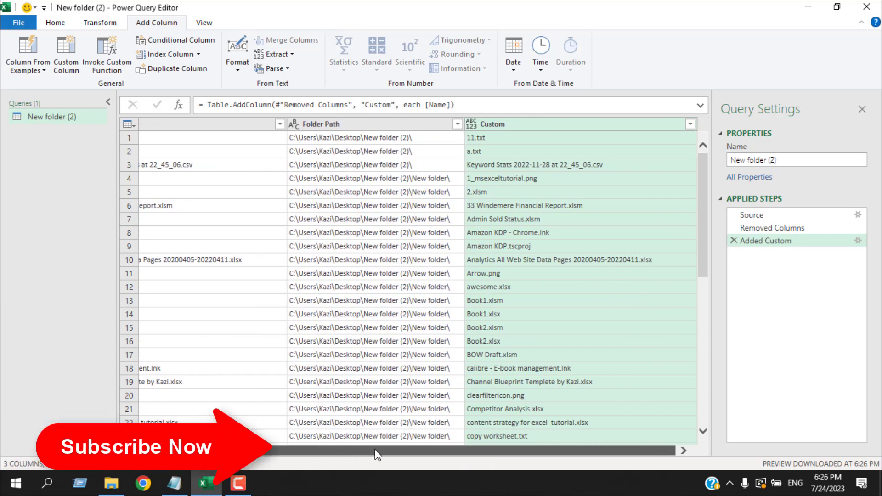
click(353, 124)
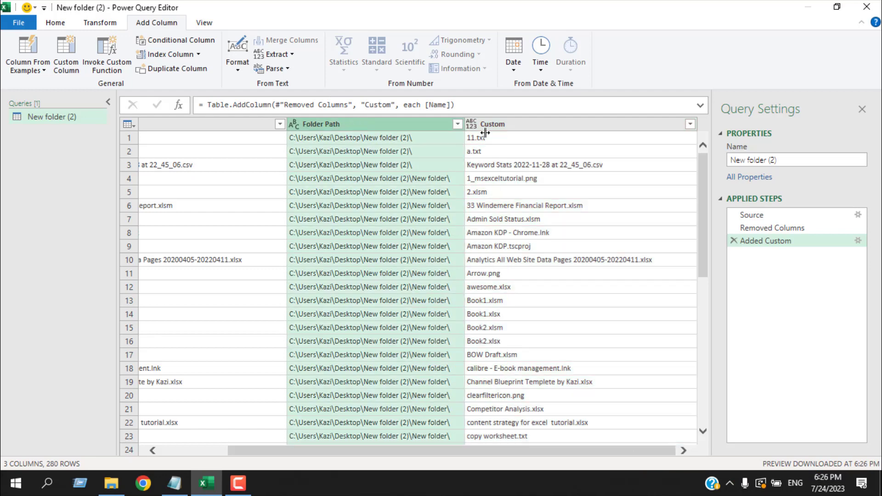
ctrl+click(528, 123)
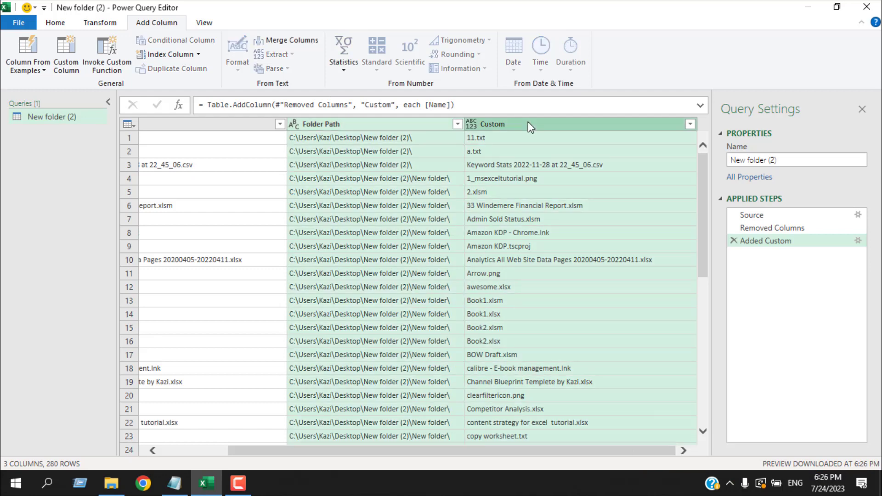
- Merge Folder Path and Custom into a new column named URL
click(89, 26)
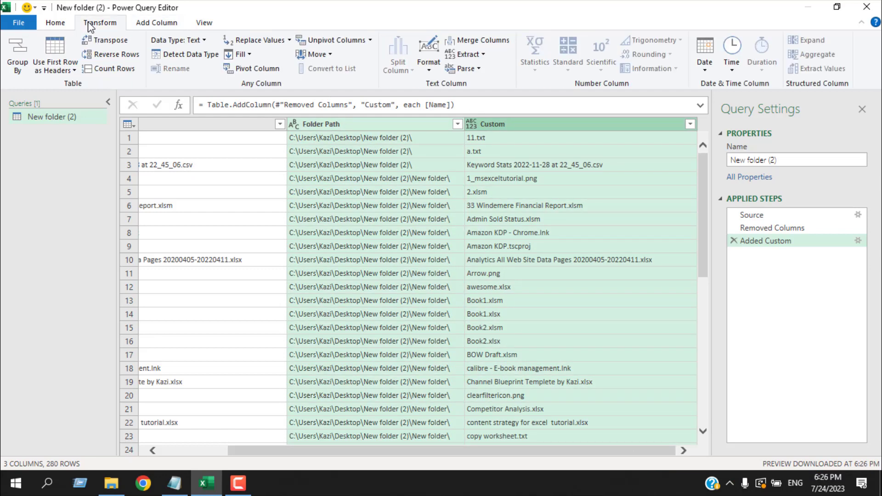
click(476, 45)
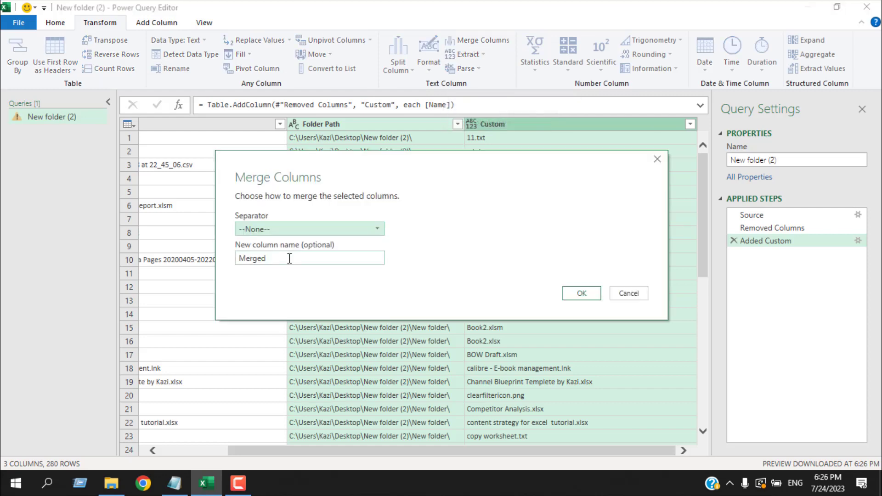
drag(289, 257, 223, 266)
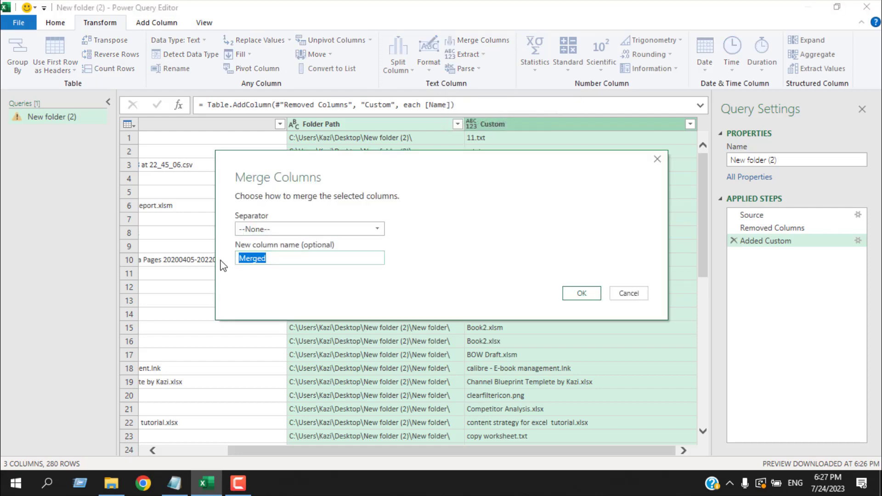
text(URL)
click(591, 295)
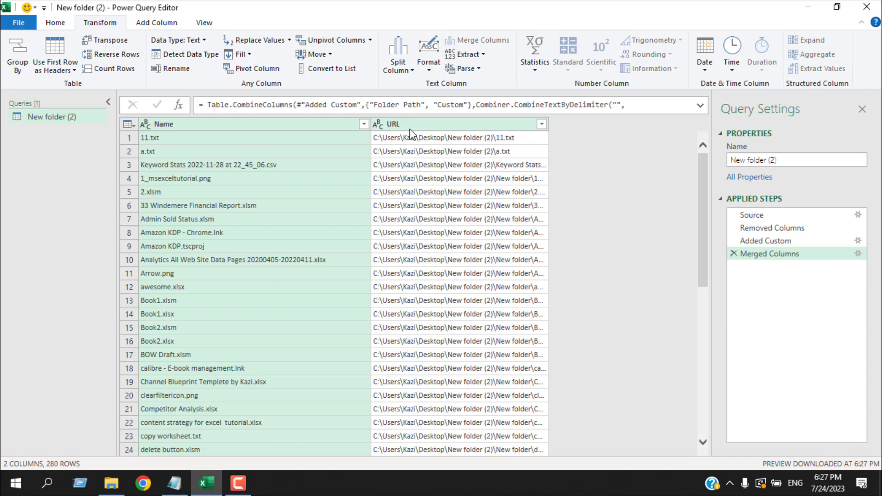
- Close & Load the query as a table on the existing worksheet at $A$1
click(22, 27)
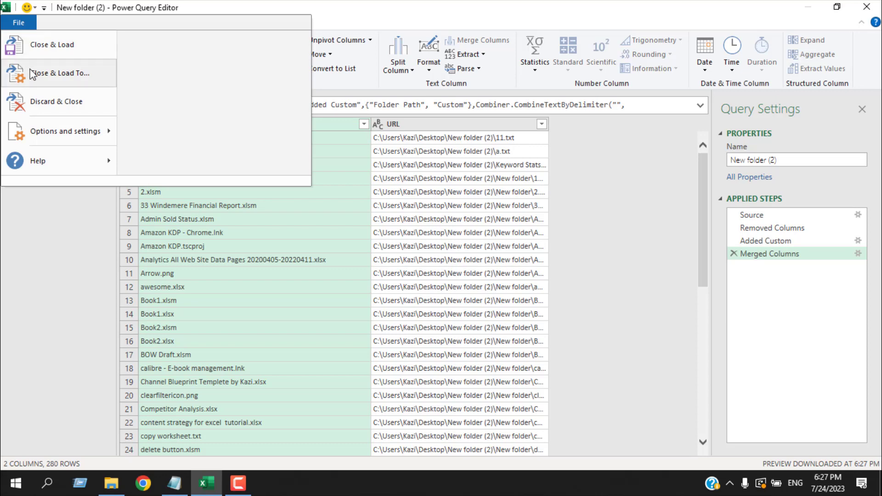
click(55, 73)
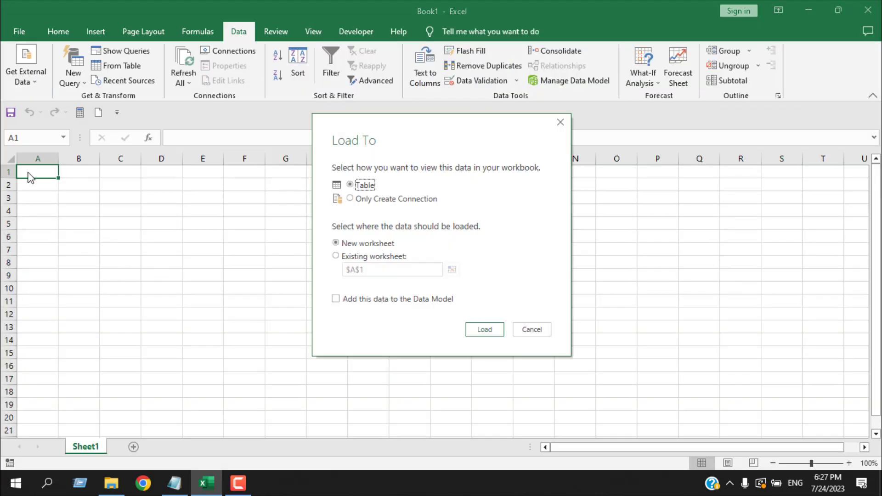
click(336, 256)
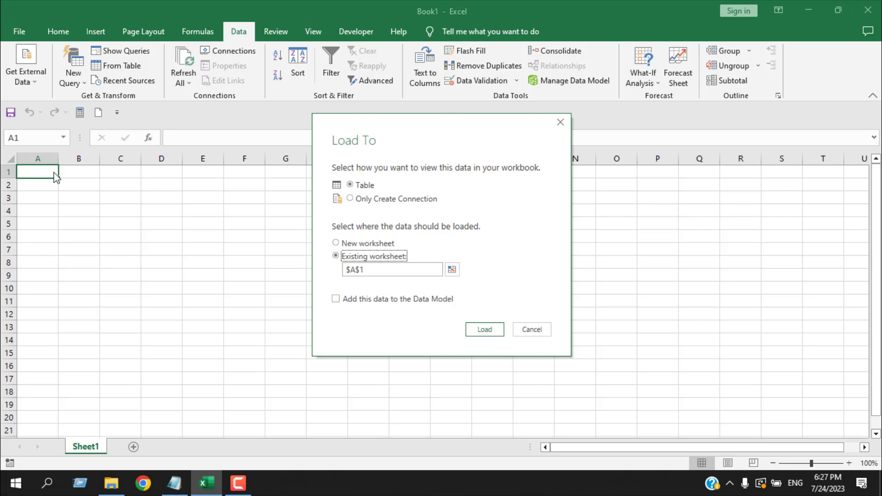
click(478, 332)
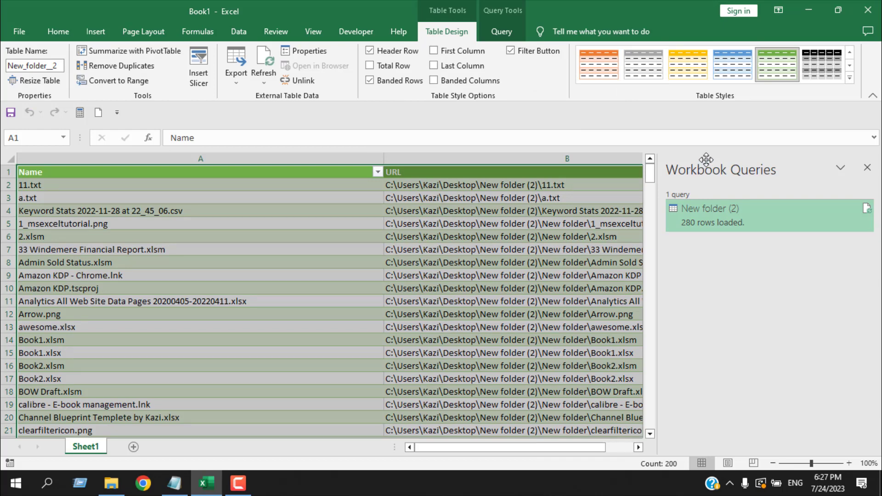
- Close the Workbook Queries pane and scroll through the loaded table of names and paths
mouse_move(703, 214)
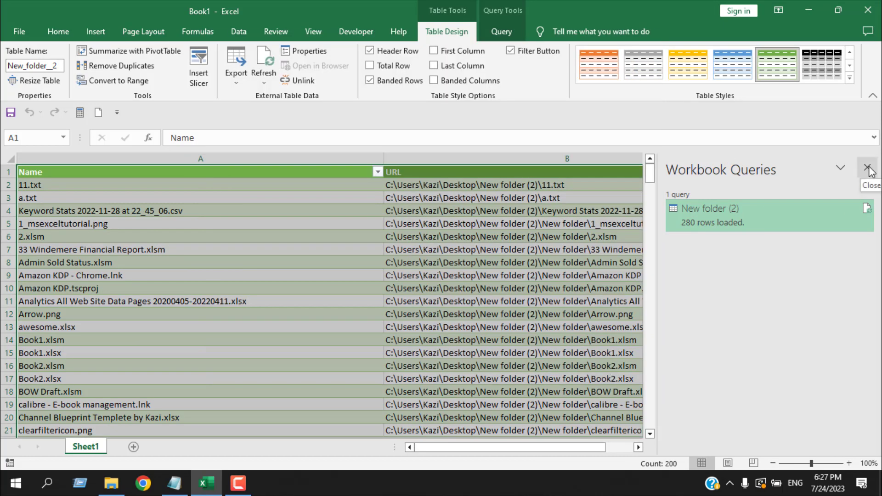
click(867, 169)
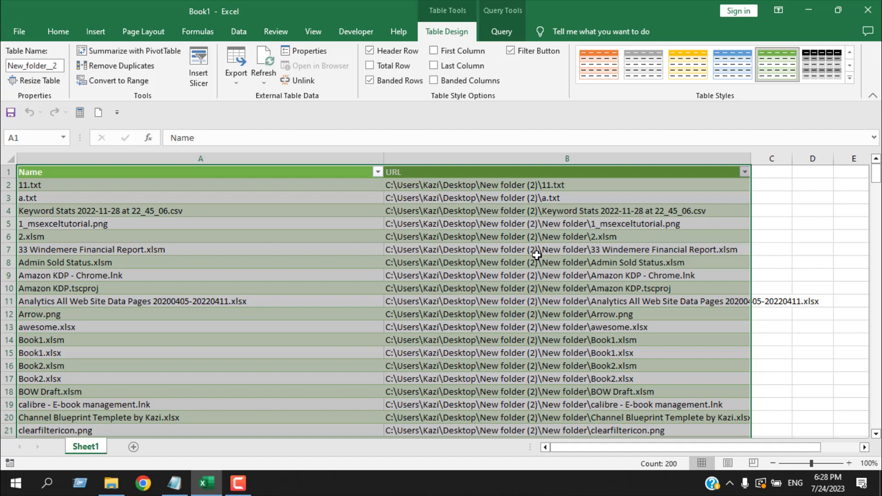
scroll(535, 254, down, 3)
scroll(535, 254, down, 19)
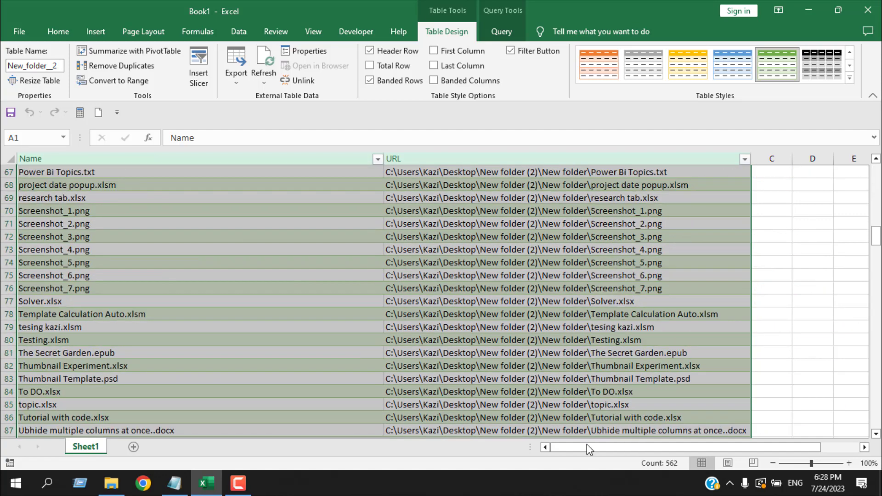
scroll(578, 362, down, 8)
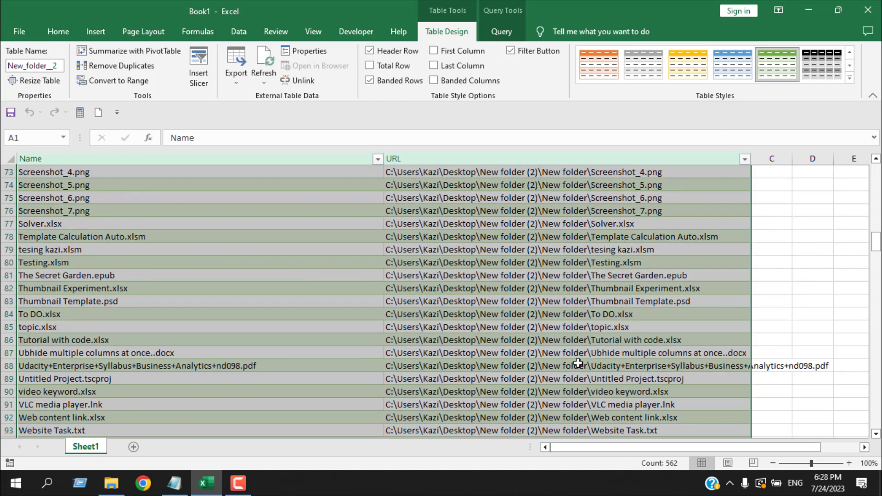
scroll(577, 363, down, 5)
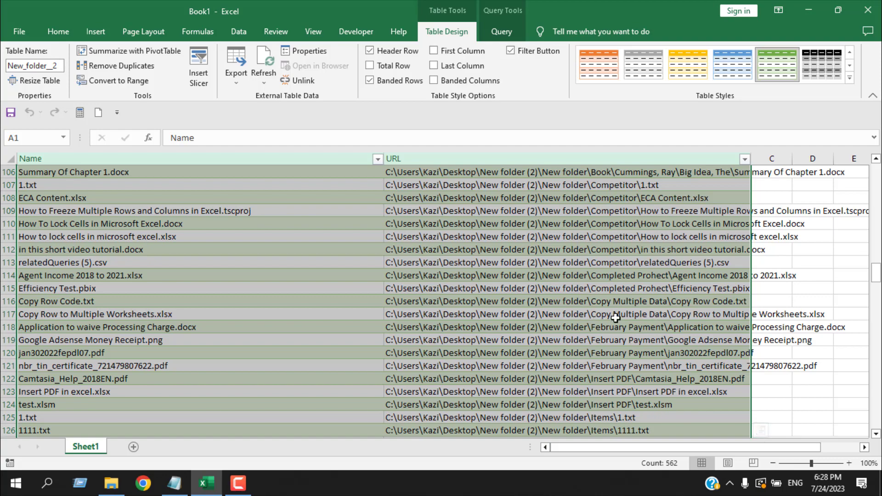
scroll(655, 316, down, 4)
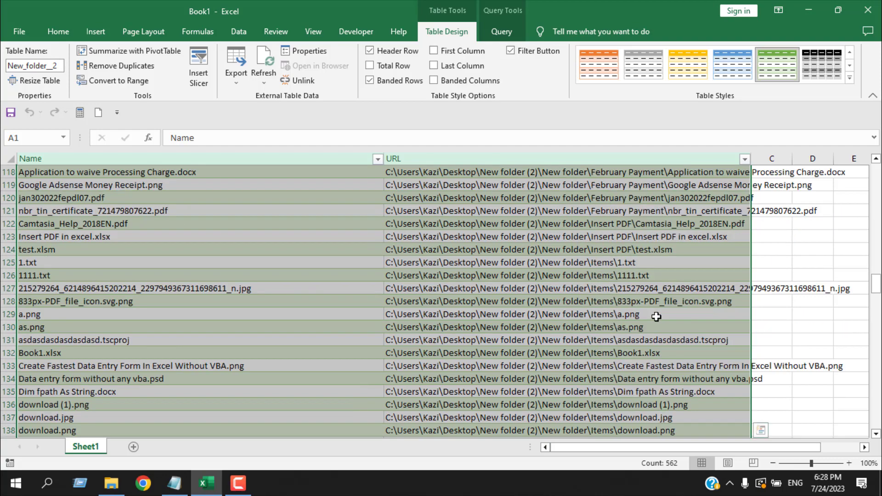
scroll(643, 321, up, 20)
scroll(642, 324, up, 2)
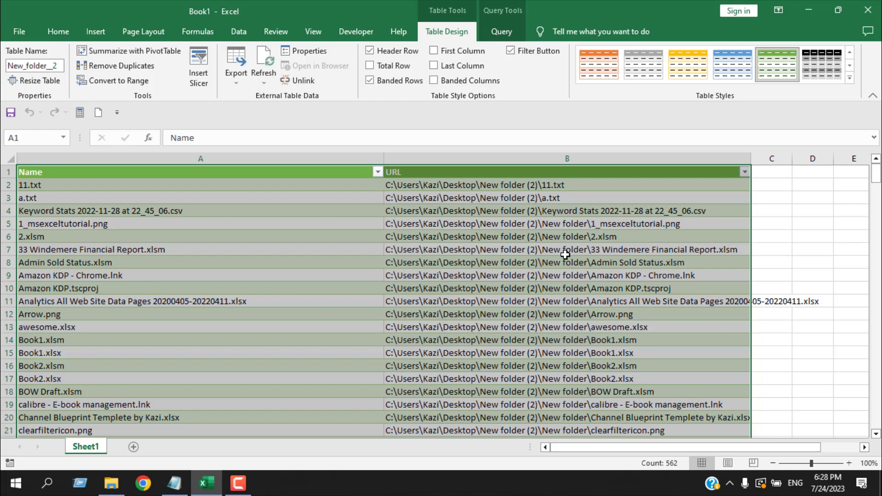
scroll(380, 317, down, 20)
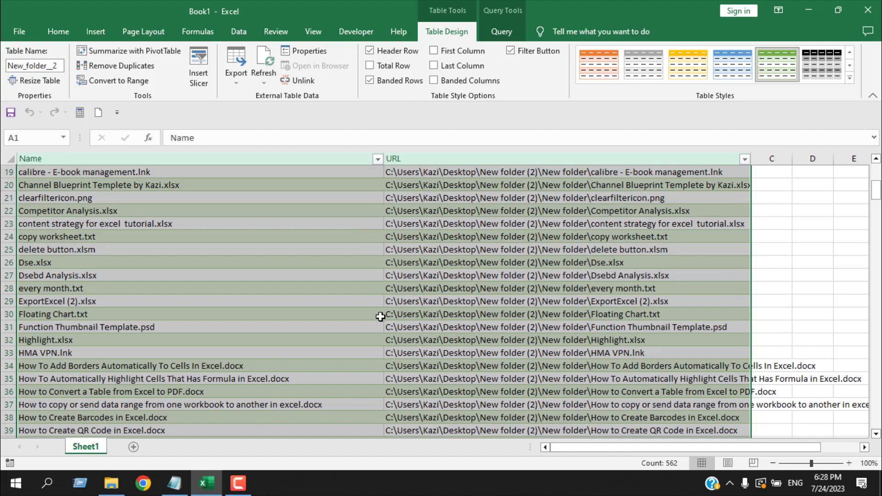
scroll(380, 317, down, 20)
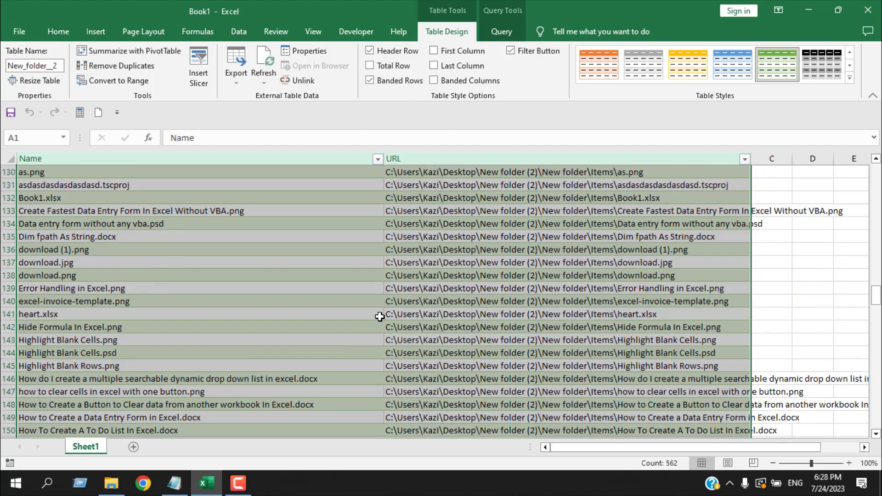
scroll(689, 336, up, 20)
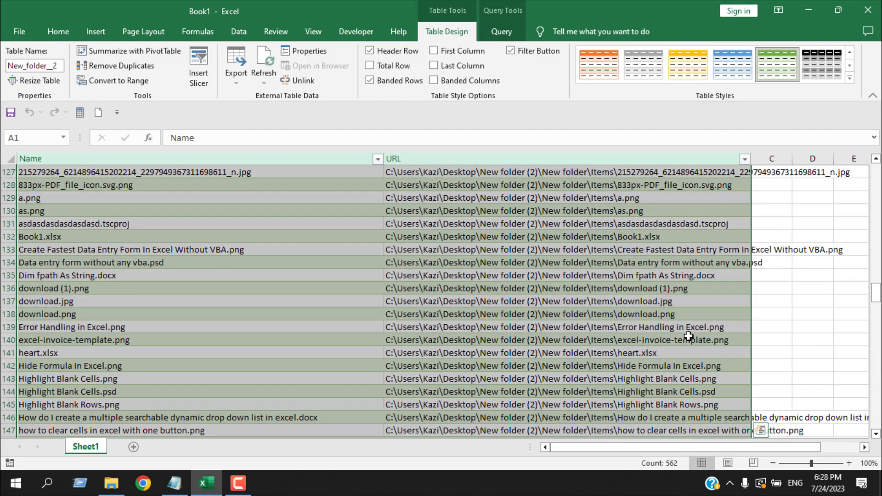
scroll(689, 336, up, 10)
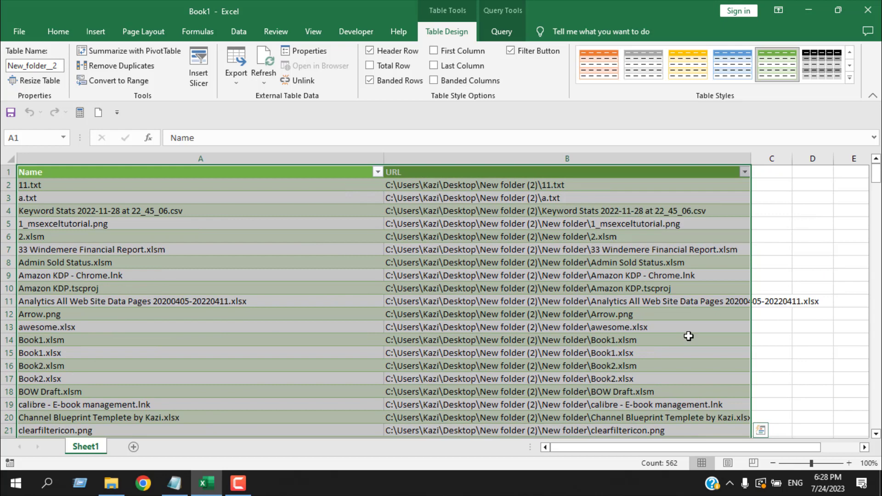
- Check the full paths in cells B2 and B4, then select cell C2
double_click(609, 186)
click(620, 209)
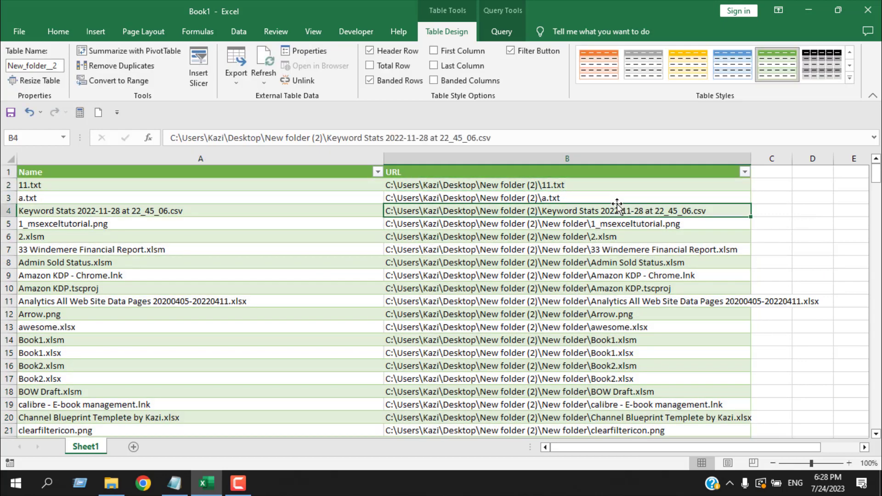
click(592, 186)
click(581, 207)
click(766, 185)
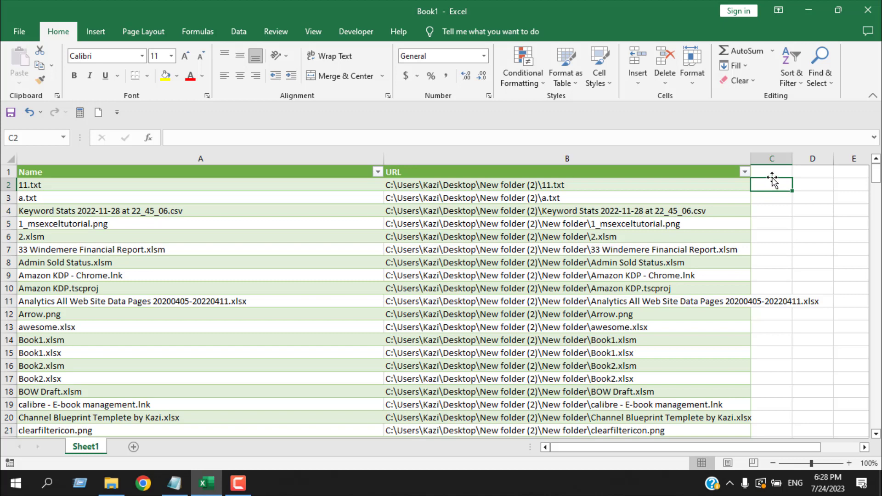
text(=h)
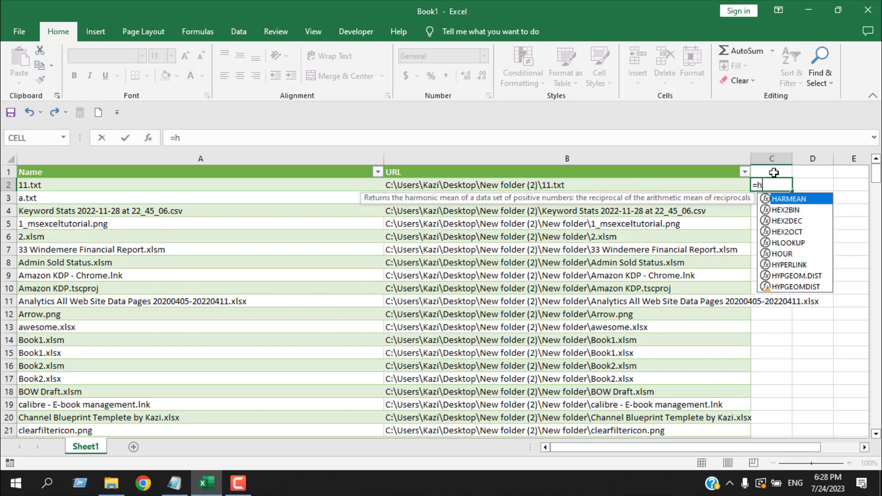
text(yper)
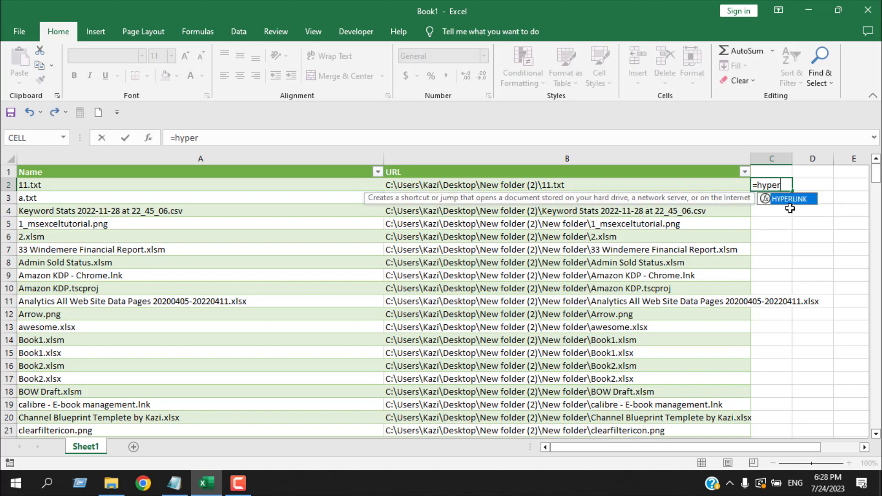
double_click(790, 200)
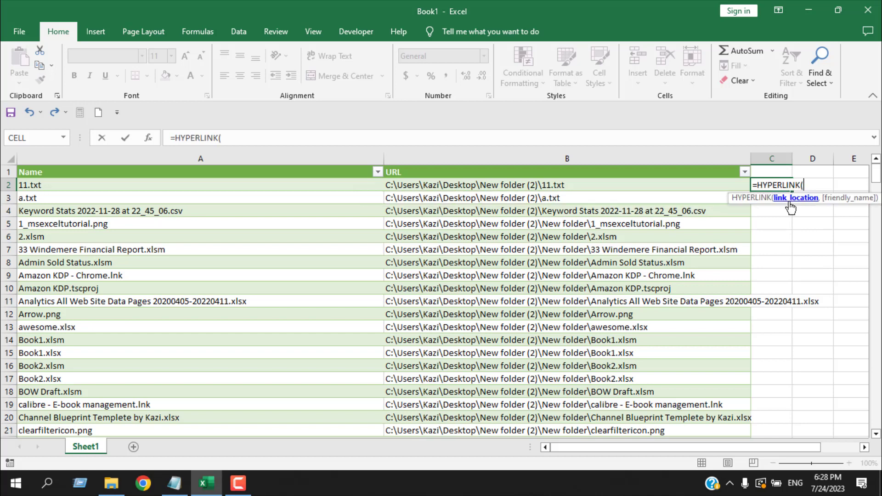
click(601, 185)
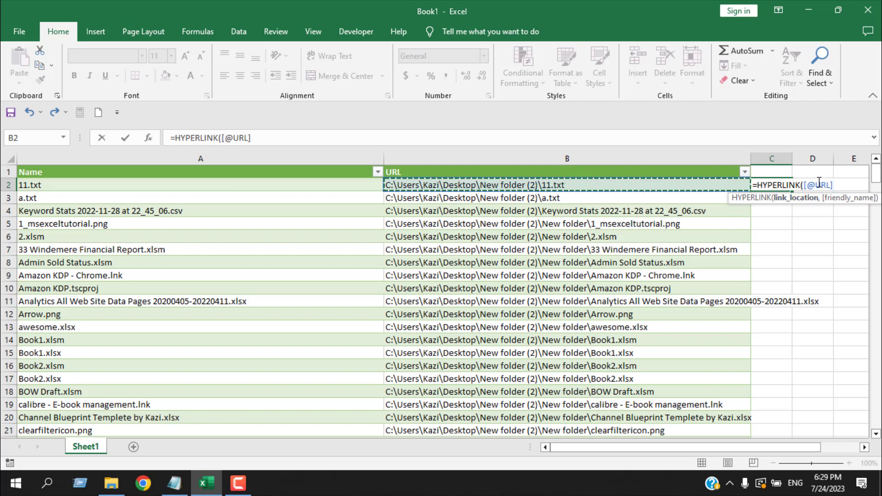
click(841, 183)
text(,)
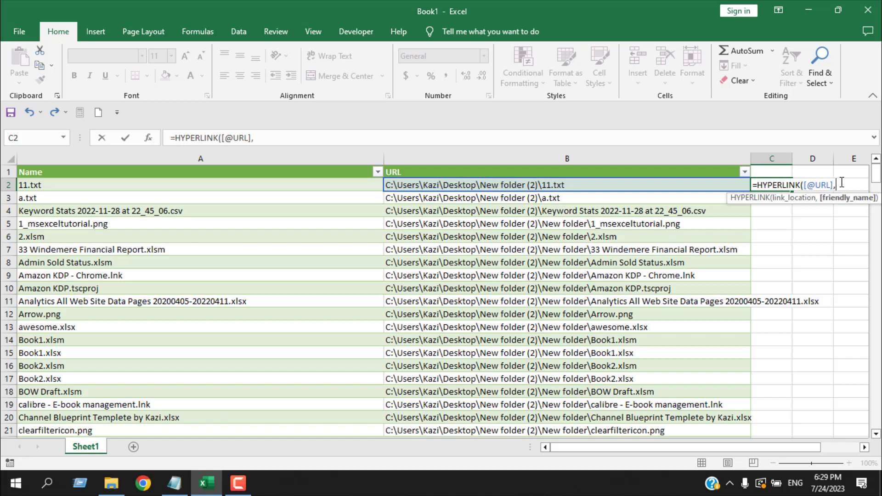
click(231, 184)
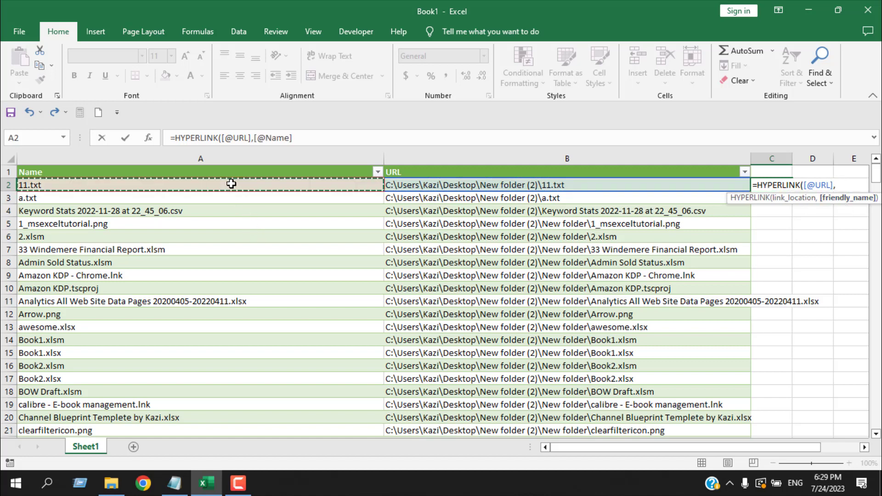
text())
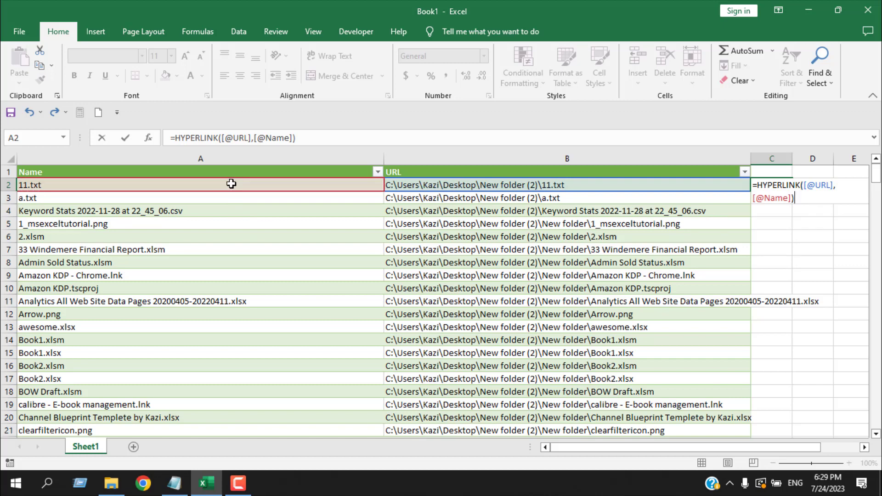
key(Return)
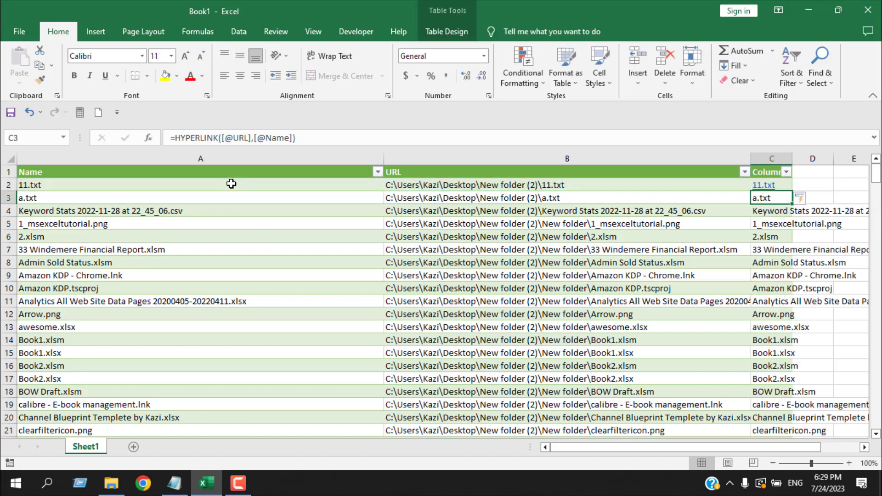
- Rename the Column1 header in C1 to Link
scroll(533, 434, right, 1)
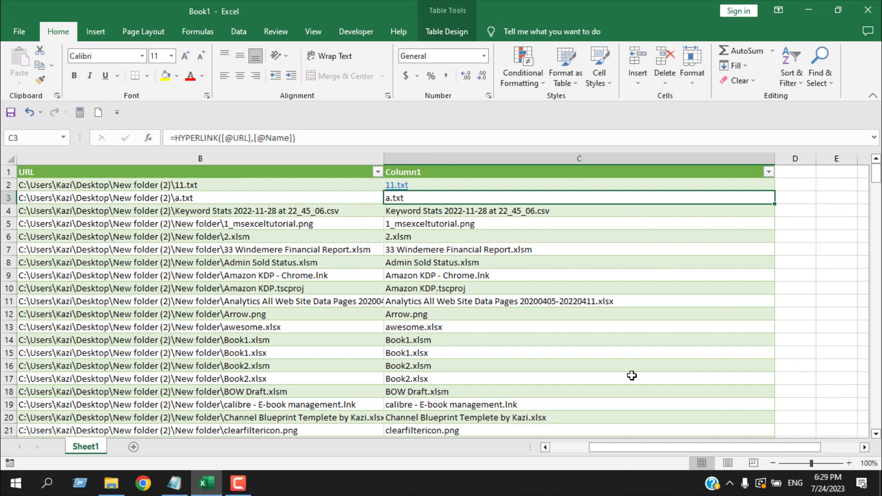
click(724, 171)
text(L)
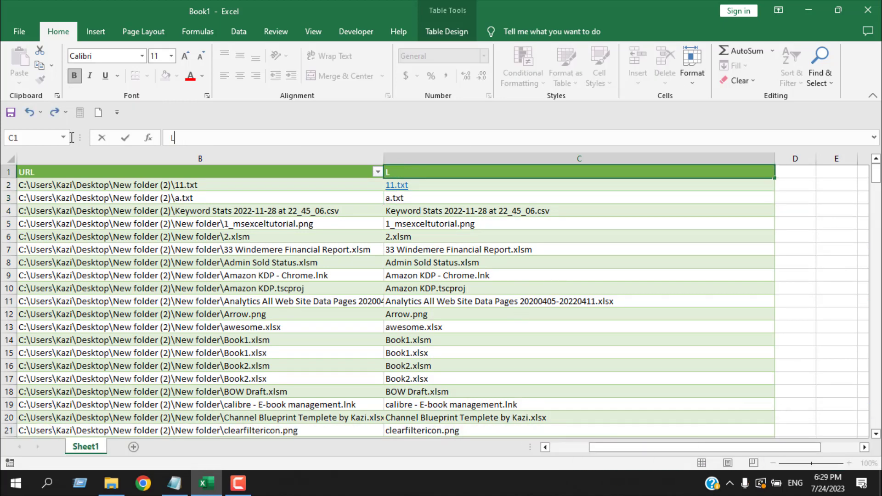
text(ink)
key(Return)
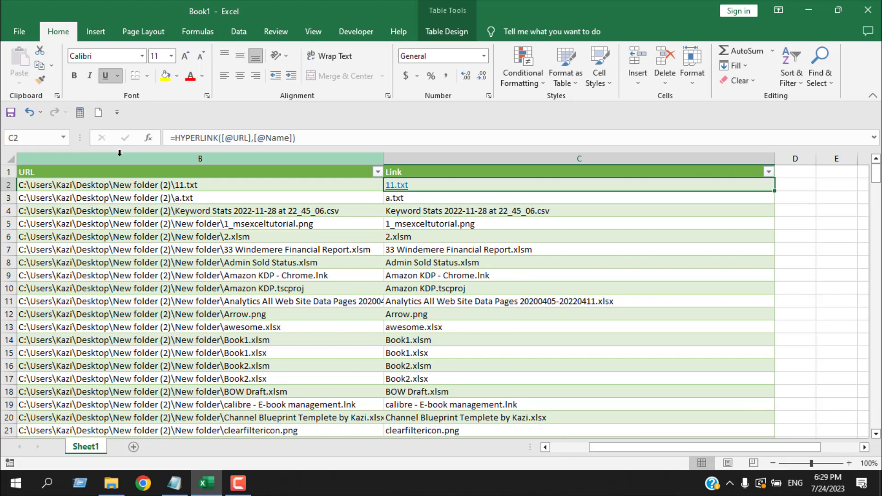
- Hide the URL column in B, leaving names beside their links
right_click(119, 153)
click(153, 346)
drag(592, 448, 554, 453)
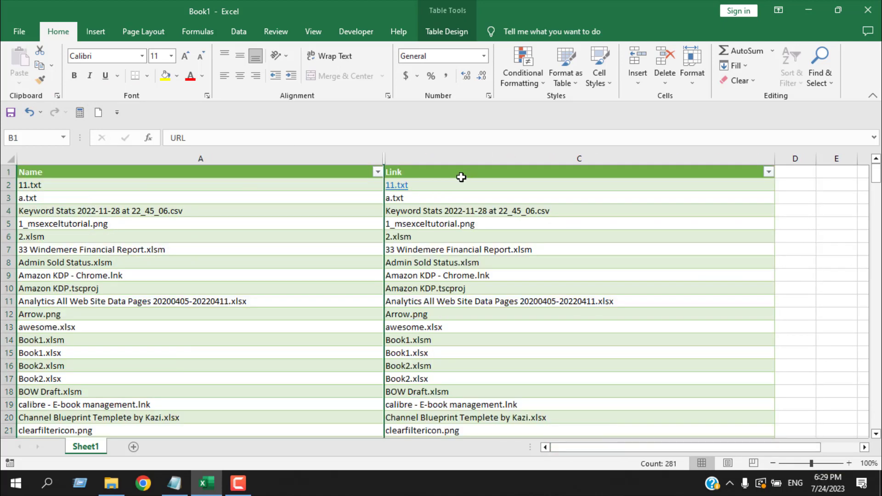
scroll(193, 358, down, 2)
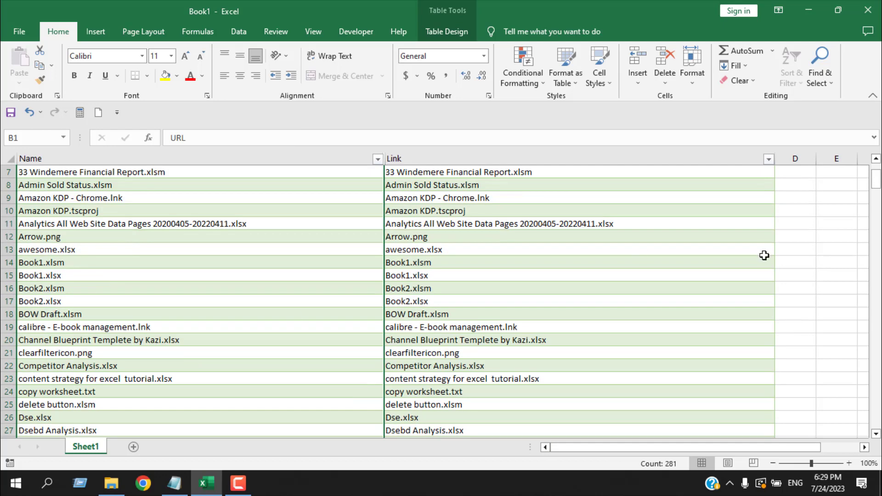
drag(876, 180, 876, 419)
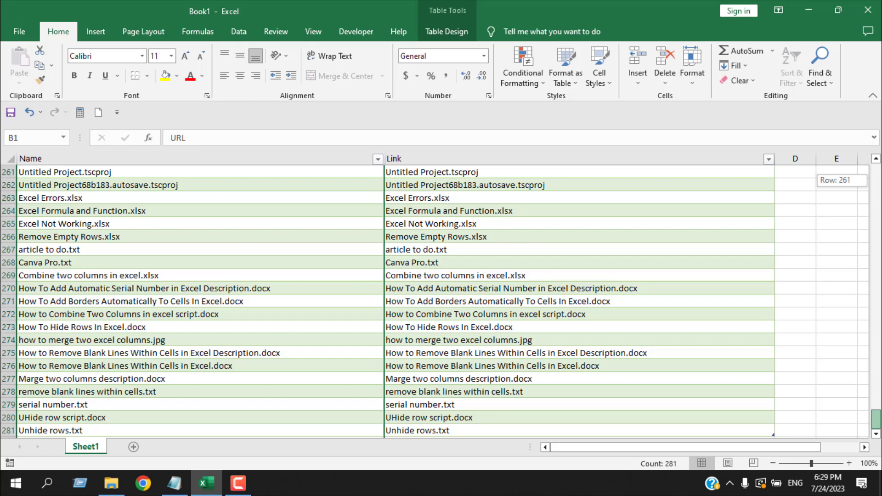
drag(865, 316, 853, 158)
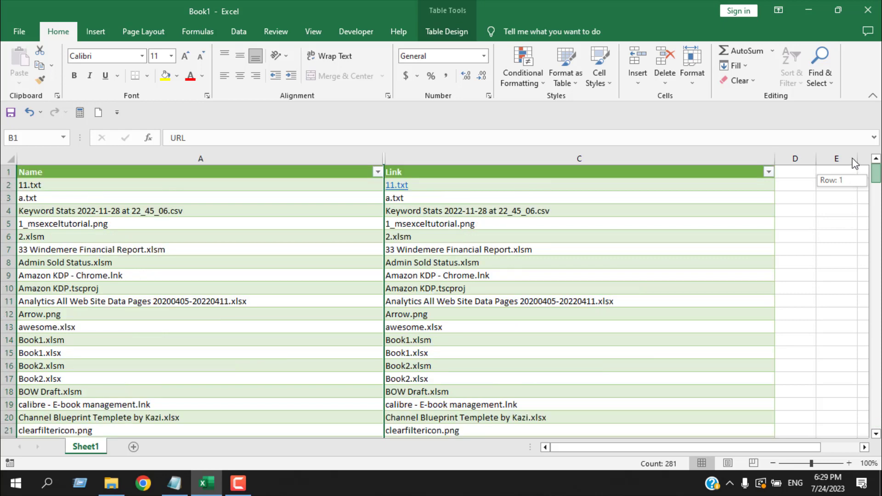
- Open 11.txt from its link after the security notice, close it, then open Arrow.png
click(404, 188)
click(479, 299)
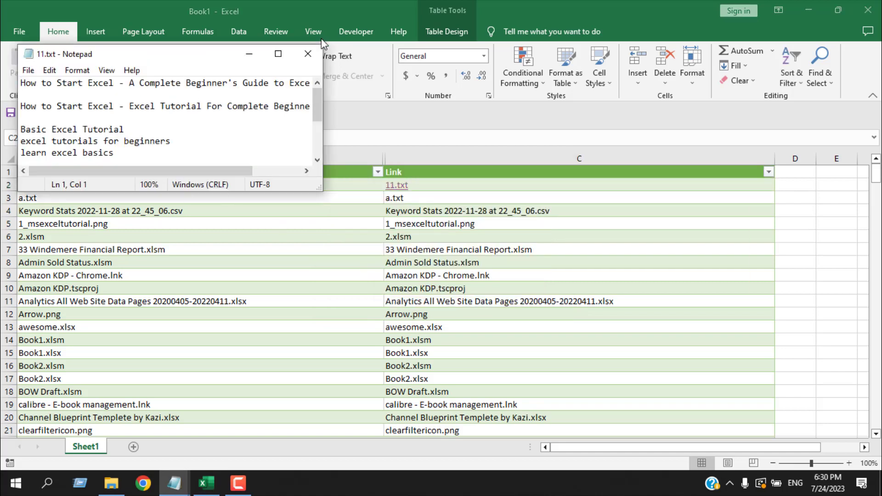
click(308, 54)
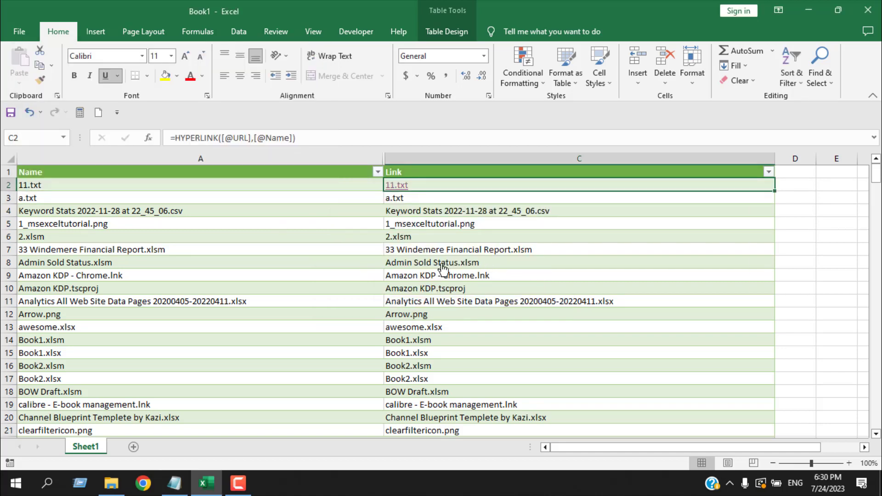
click(398, 316)
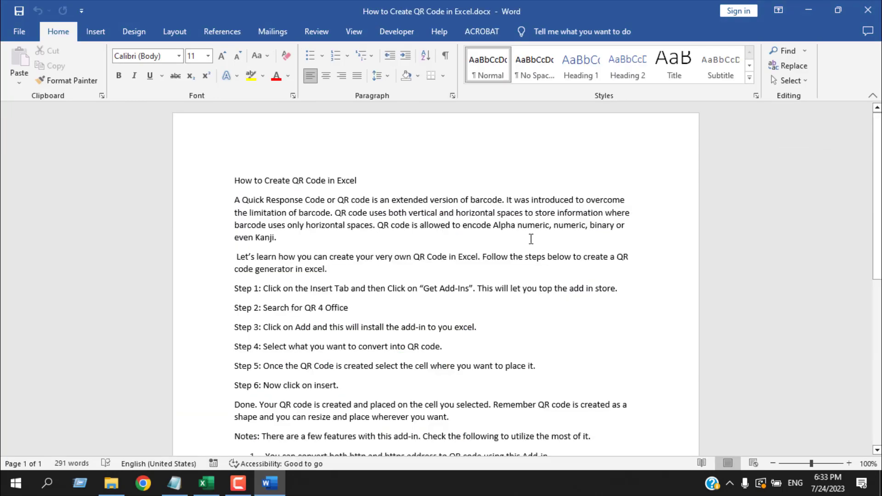
- Close the Word document and create an empty text file named 'new text document.txt' in the New folder
click(868, 10)
key(alt+Tab)
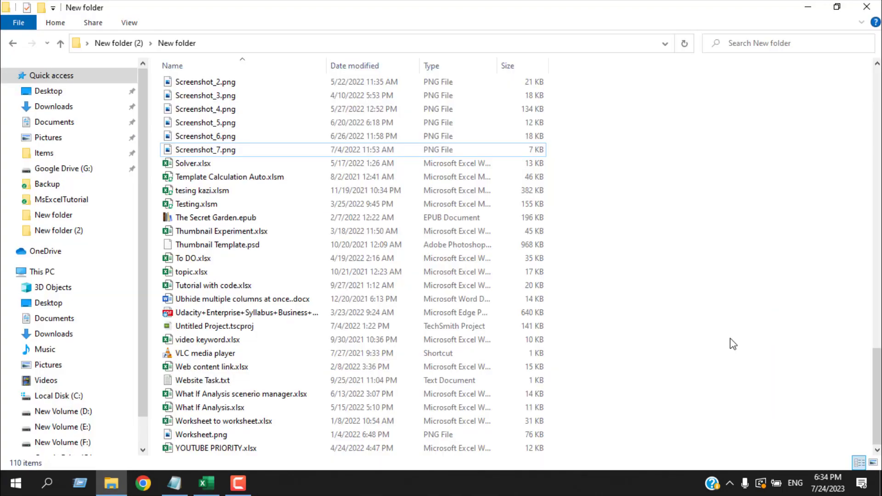
right_click(659, 270)
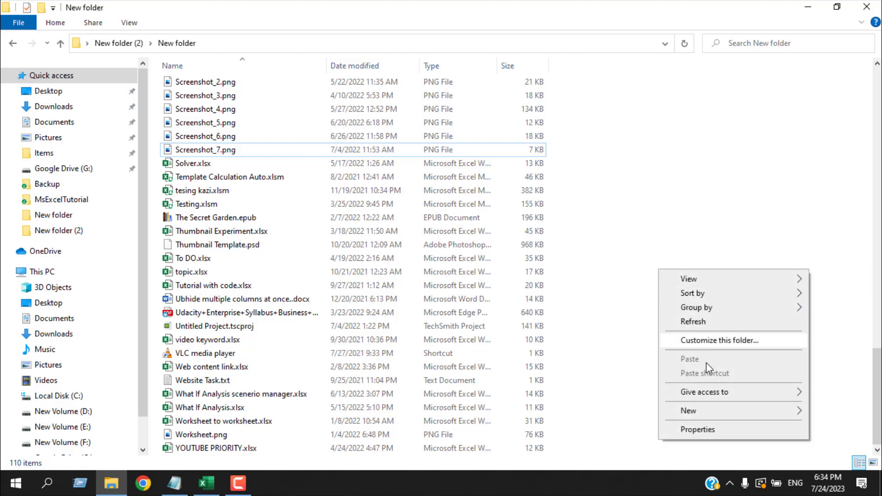
mouse_move(714, 410)
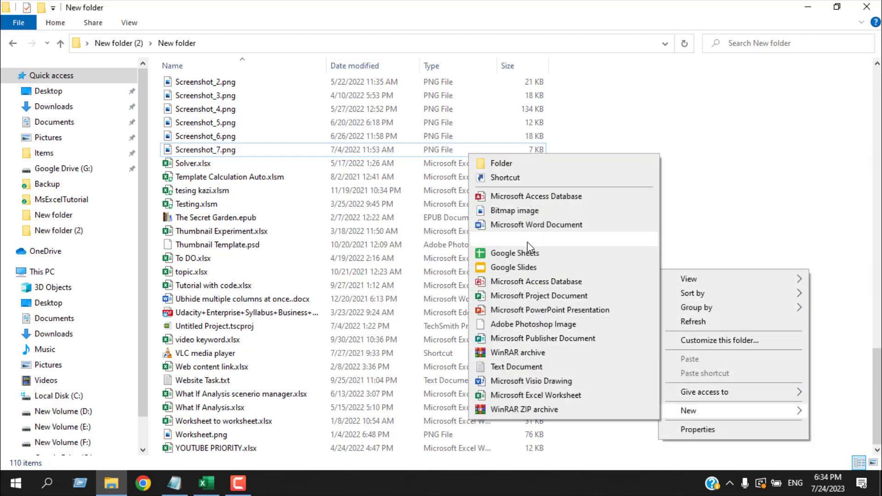
click(528, 372)
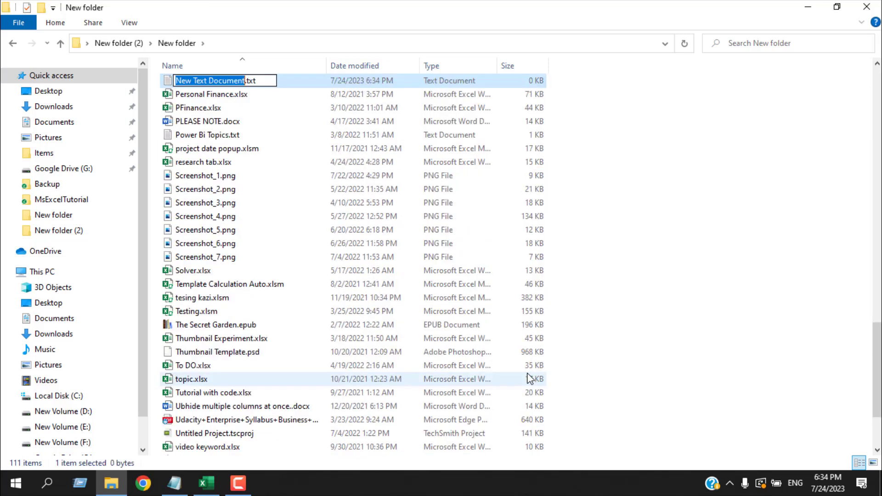
text(newtext document)
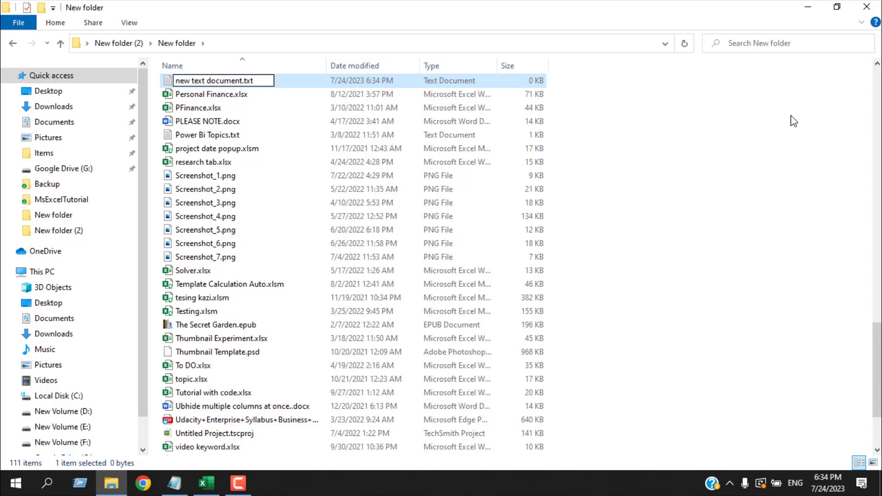
click(749, 138)
- Back in Excel, run Refresh All so the file table reloads from the source folder
click(866, 6)
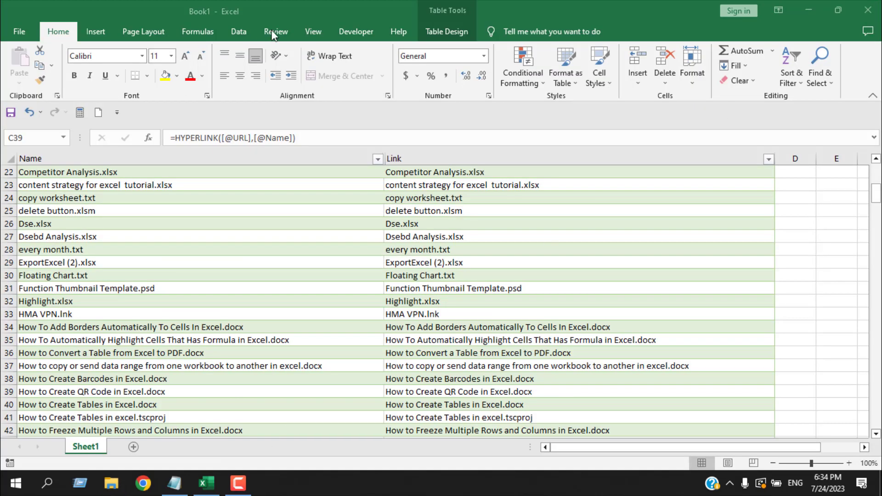
click(239, 31)
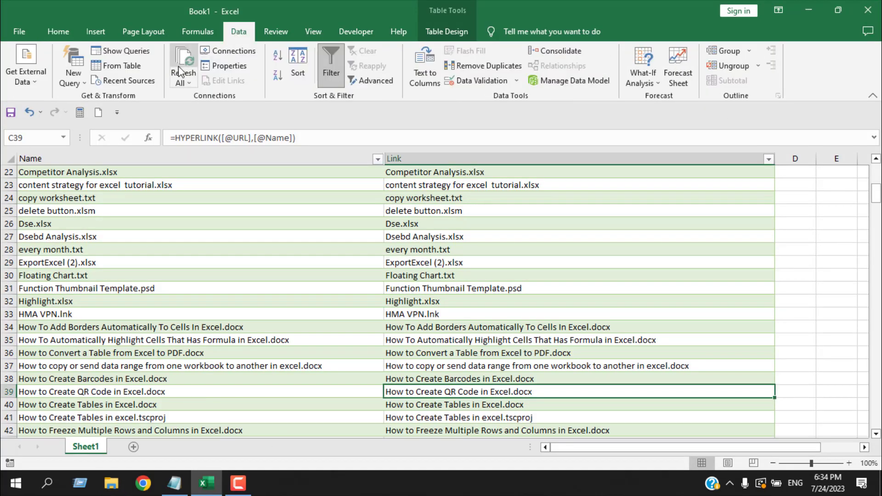
click(178, 65)
drag(876, 193, 875, 262)
drag(880, 378, 877, 168)
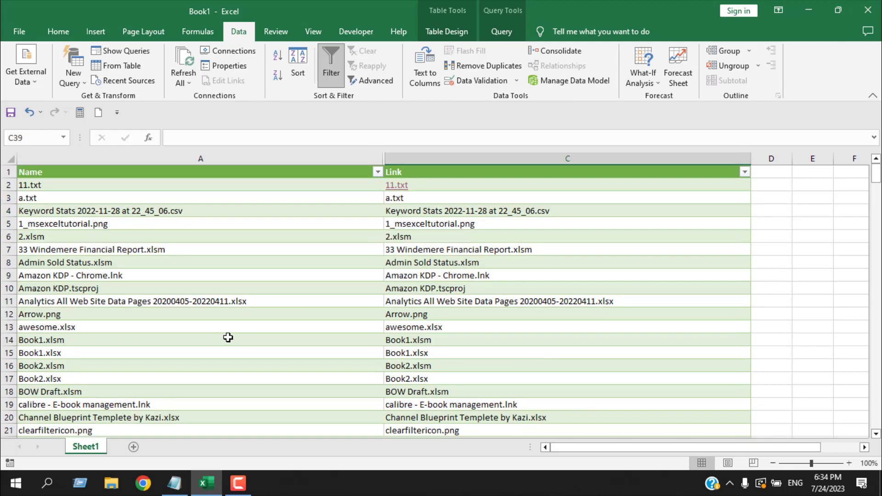
- Search the sheet for 'new text' to locate the new file's row 64 entry
key(ctrl+f)
text(new tex)
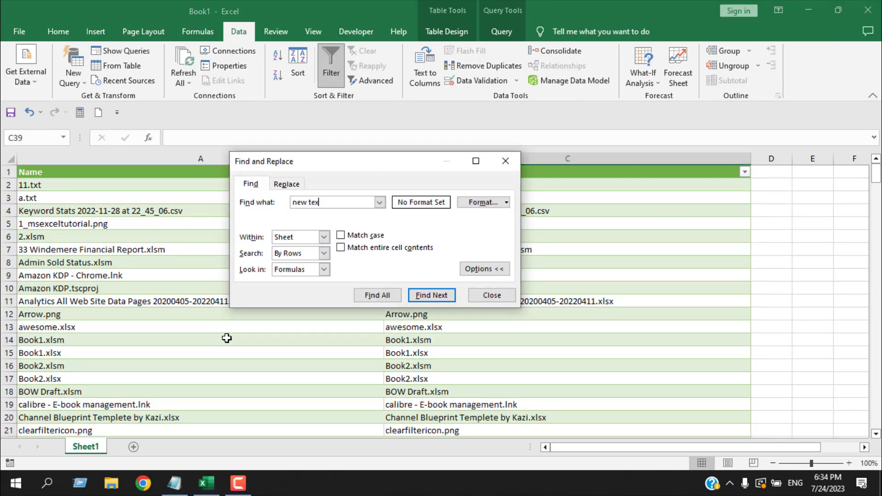
text(t)
click(391, 294)
key(Escape)
scroll(26, 400, down, 1)
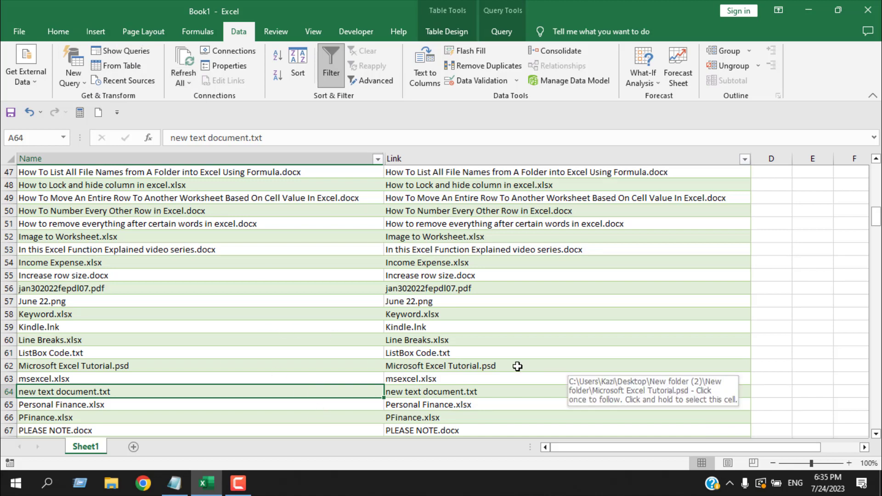
click(434, 395)
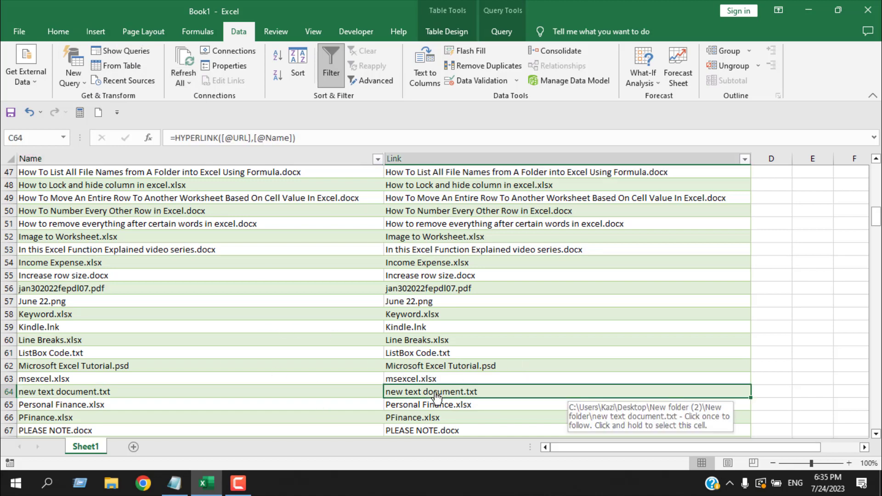
click(477, 298)
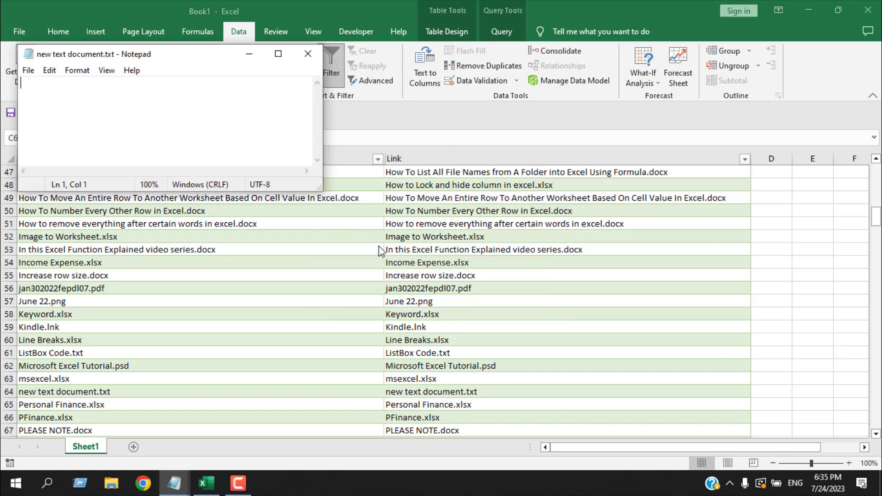
click(308, 54)
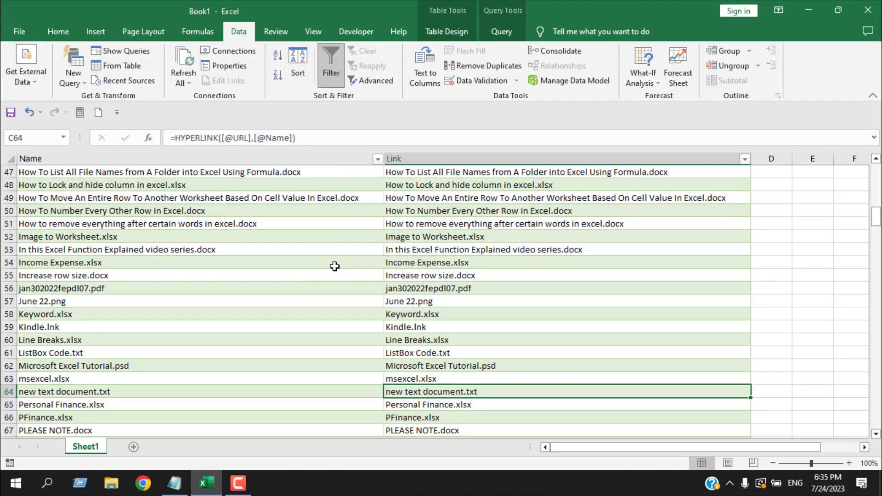